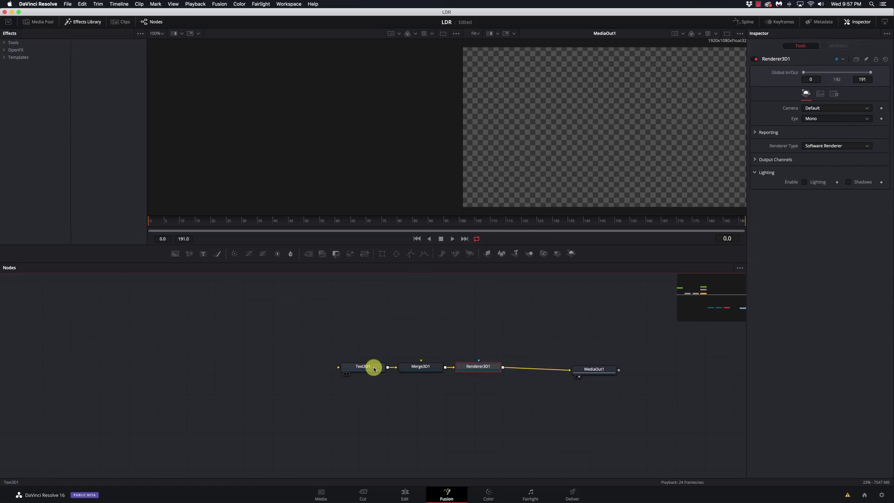
# Enter "Reveal" as the styled text of Text3D1 and show that node in the empty viewer
pyautogui.click(851, 126)
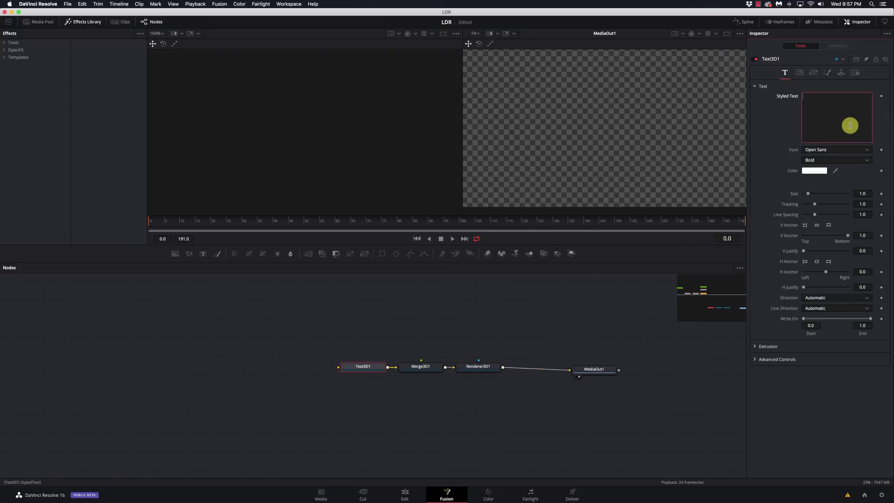
pyautogui.write('Reveal')
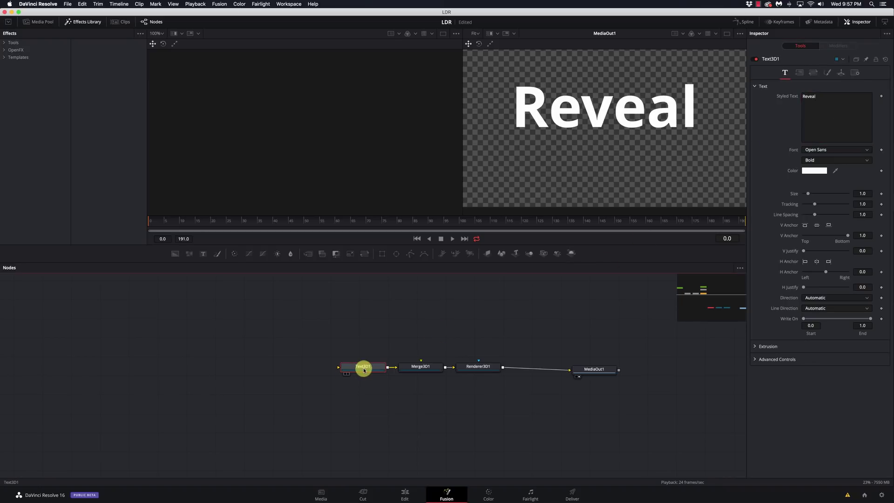
pyautogui.write('1')
# Lower the 3D text to a Y translation of about -0.162 and rotate it about 28.7 degrees around Y
pyautogui.moveTo(305, 107); pyautogui.dragTo(296, 124)
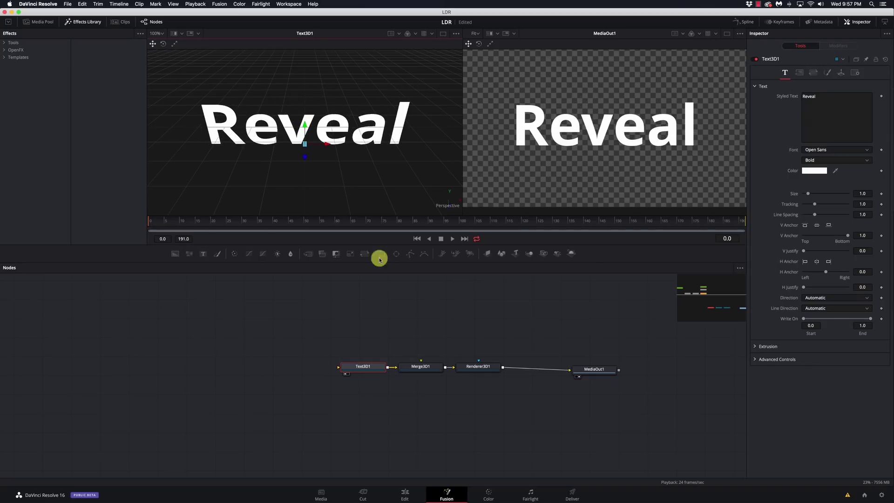
pyautogui.click(841, 74)
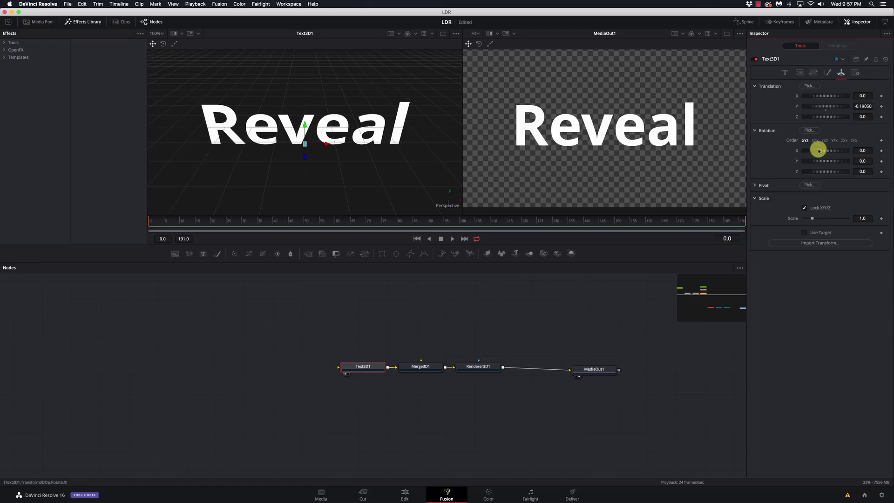
pyautogui.moveTo(831, 106); pyautogui.dragTo(826, 117)
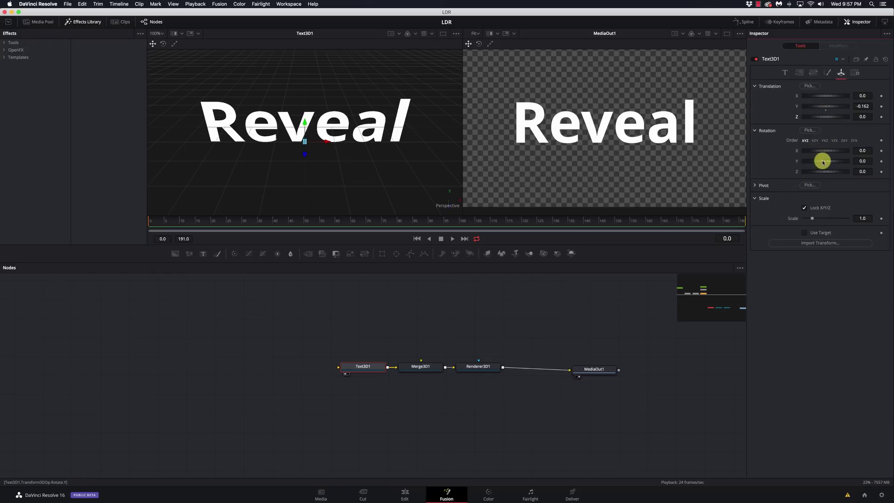
pyautogui.moveTo(822, 162); pyautogui.dragTo(826, 161)
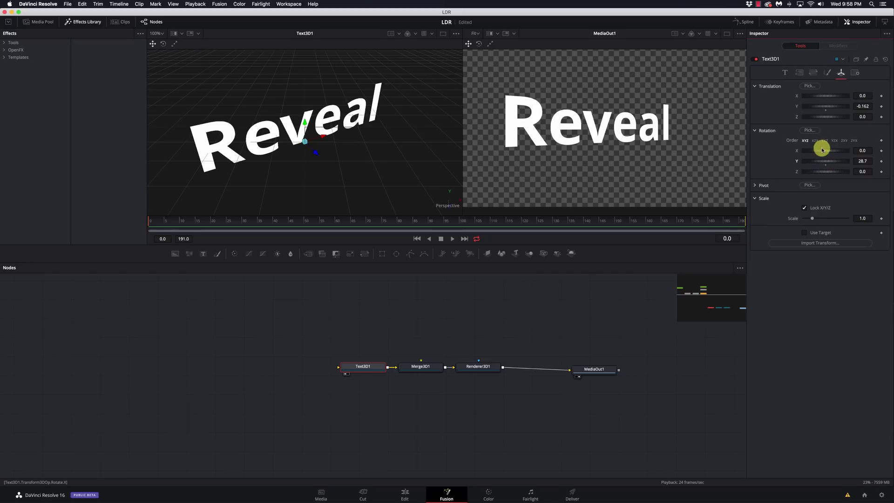
# Give the Reveal text an extrusion depth of about 0.058
pyautogui.click(785, 72)
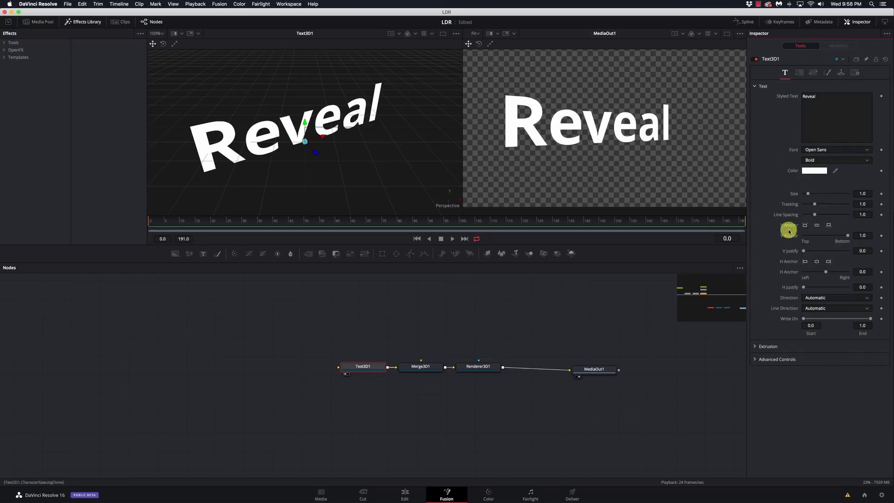
pyautogui.click(754, 347)
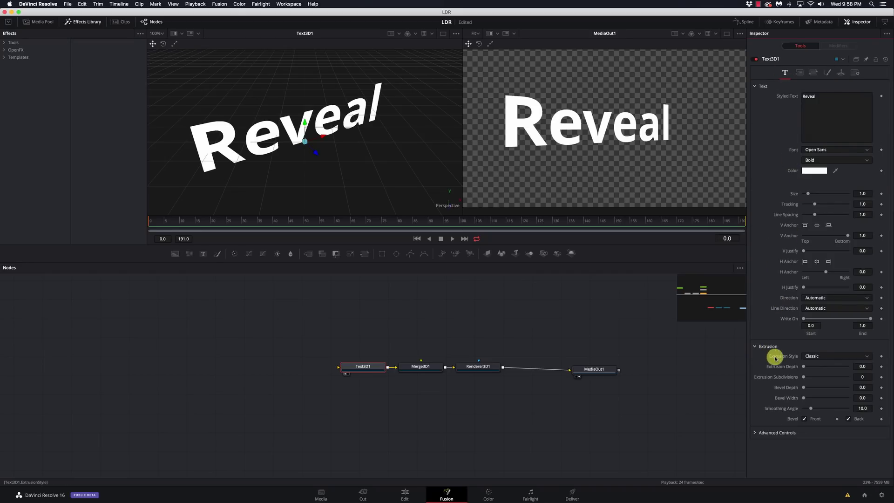
pyautogui.moveTo(805, 367); pyautogui.dragTo(818, 368)
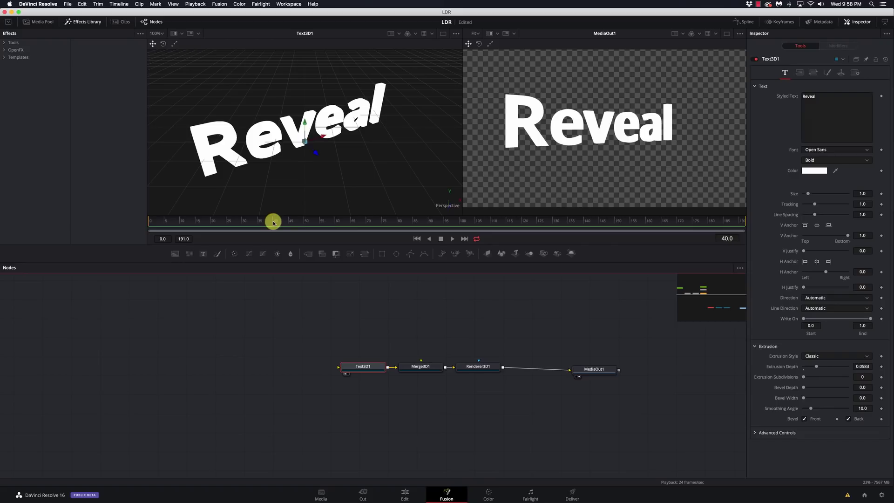
# Set keyframes for the text's X, Y and Z translation at frame 40
pyautogui.click(840, 73)
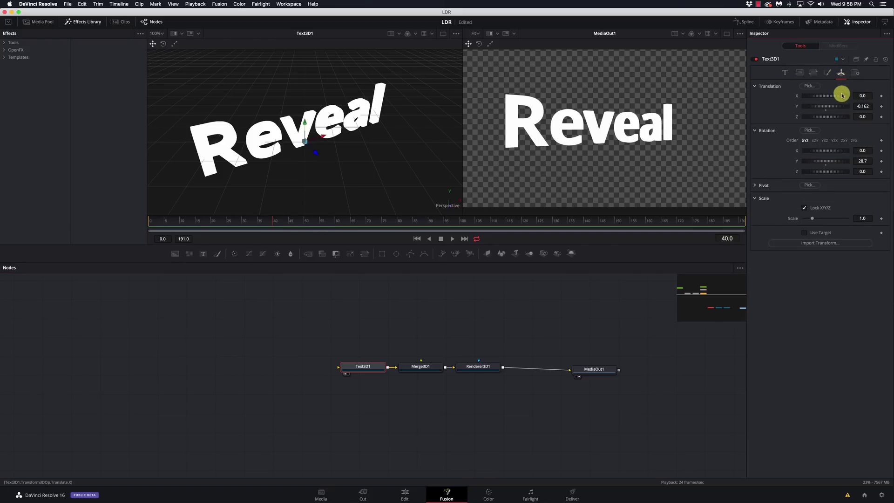
pyautogui.click(881, 95)
pyautogui.click(881, 106)
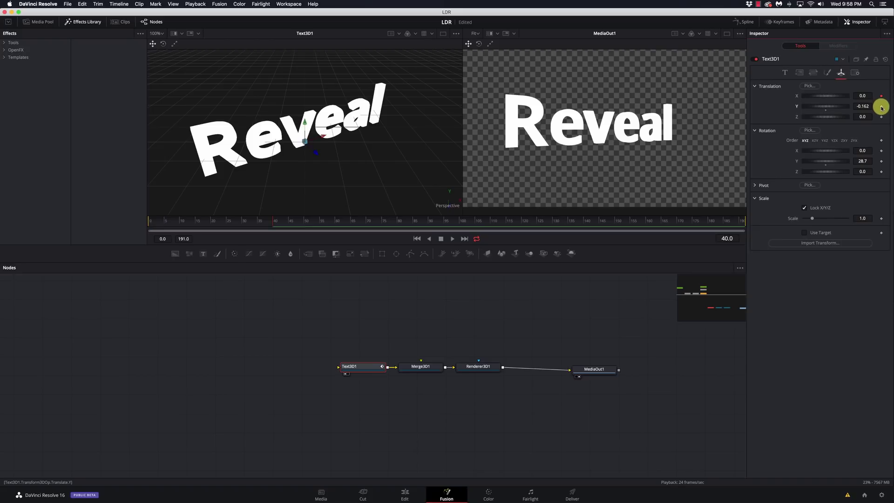
pyautogui.click(881, 117)
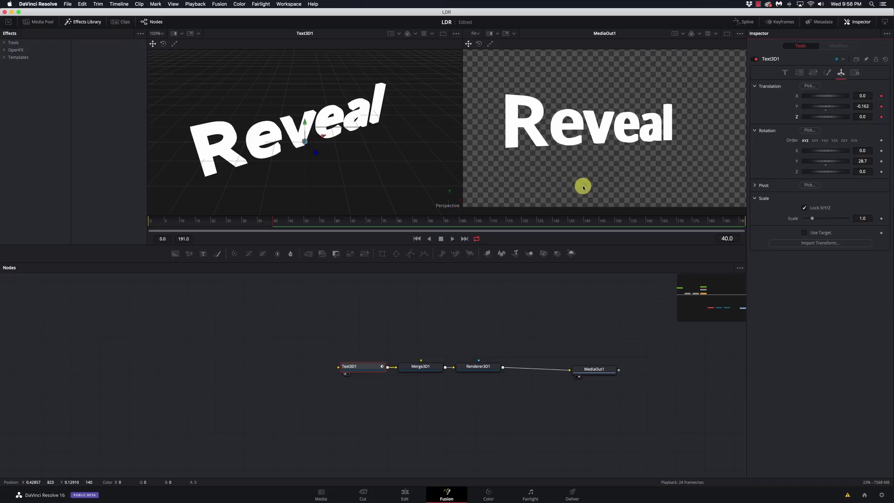
# At frame 0, move the text partly out of frame to X about 1.91 and Z about -1.04, and play the animation
pyautogui.click(153, 220)
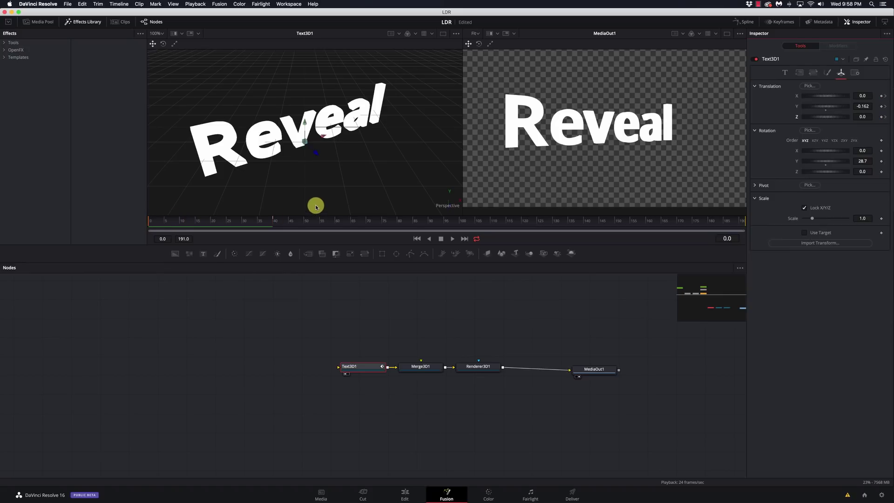
pyautogui.moveTo(337, 142); pyautogui.dragTo(461, 104)
pyautogui.moveTo(700, 98); pyautogui.dragTo(701, 110)
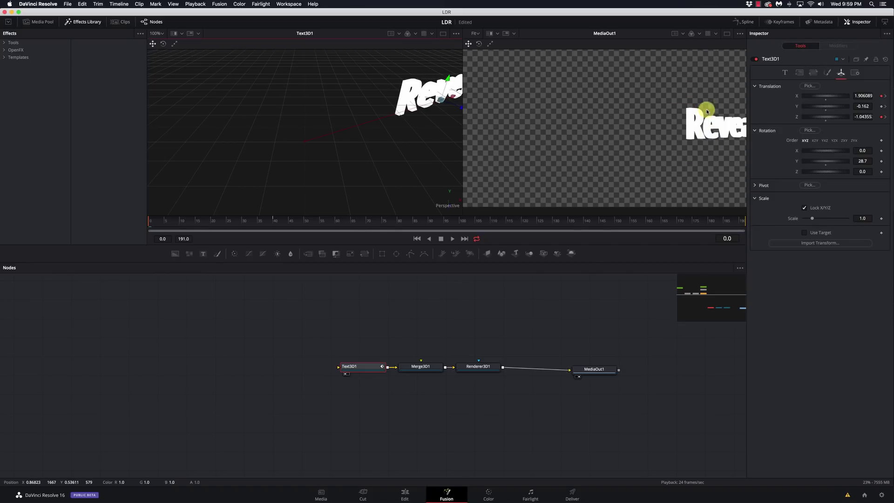
pyautogui.click(882, 97)
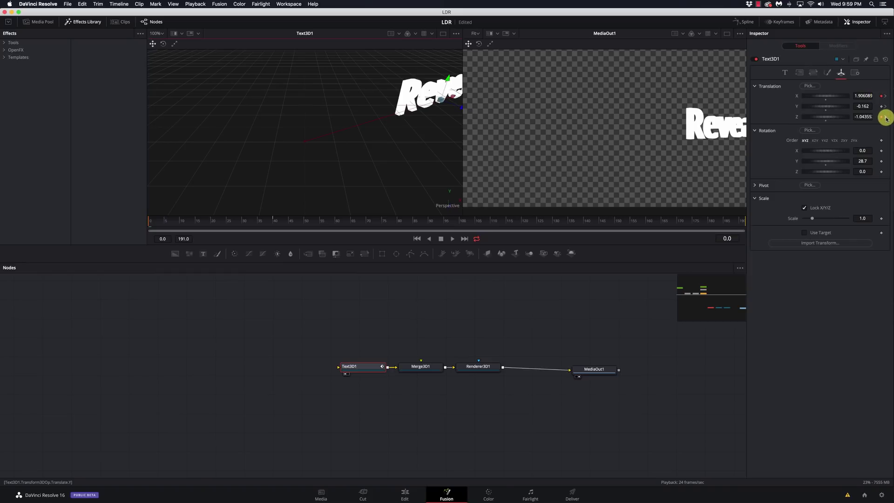
pyautogui.click(884, 118)
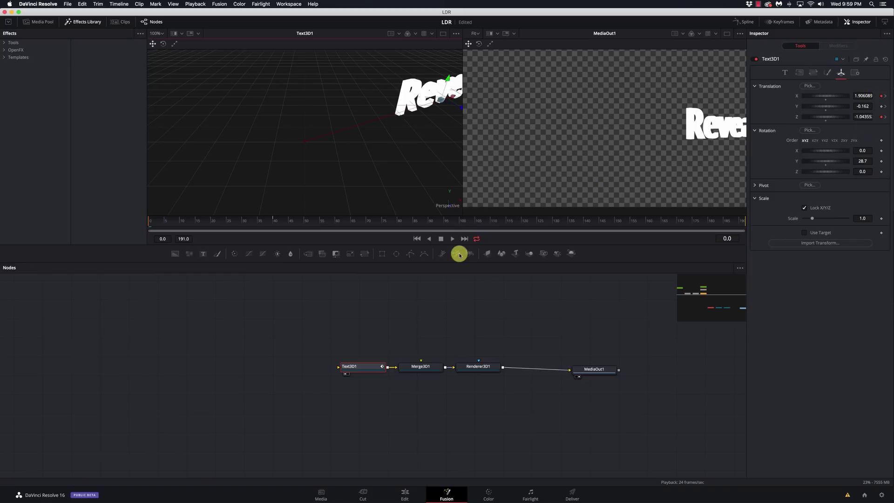
pyautogui.click(451, 238)
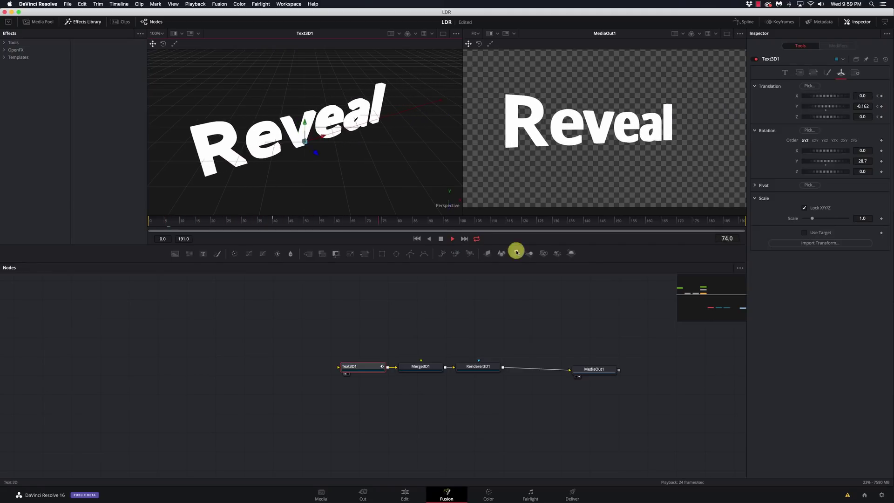
pyautogui.click(441, 239)
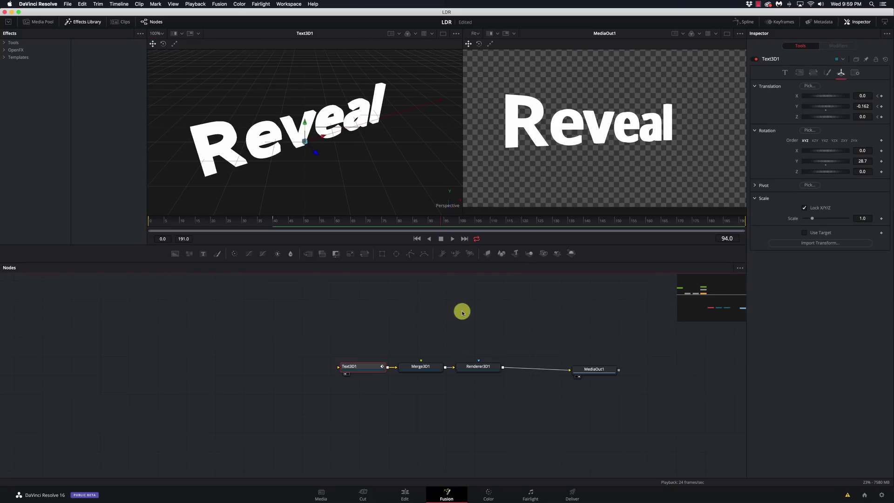
# Add an unconnected Rectangle mask node above the 3D nodes and move its center to X about 1.02
pyautogui.click(441, 327)
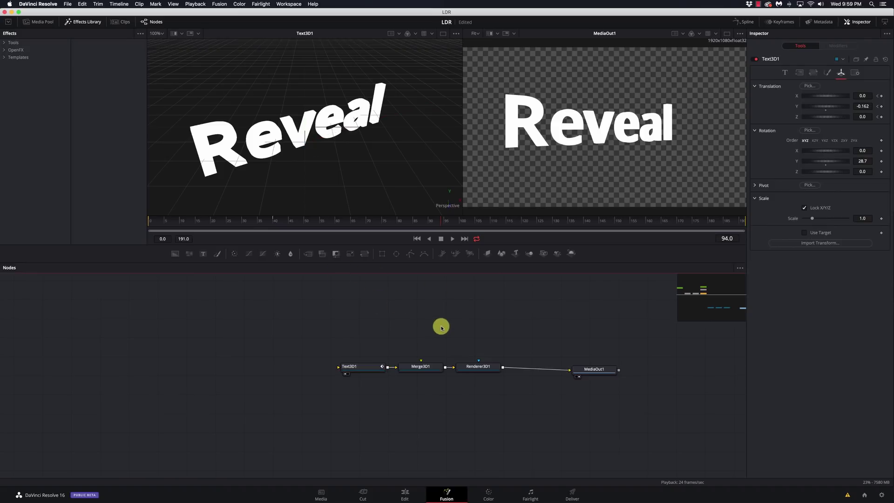
pyautogui.click(383, 254)
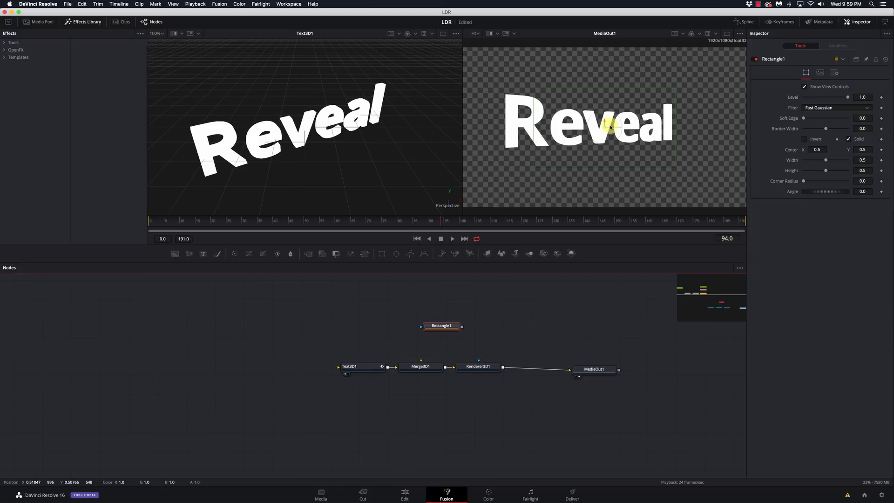
pyautogui.moveTo(611, 128); pyautogui.dragTo(735, 133)
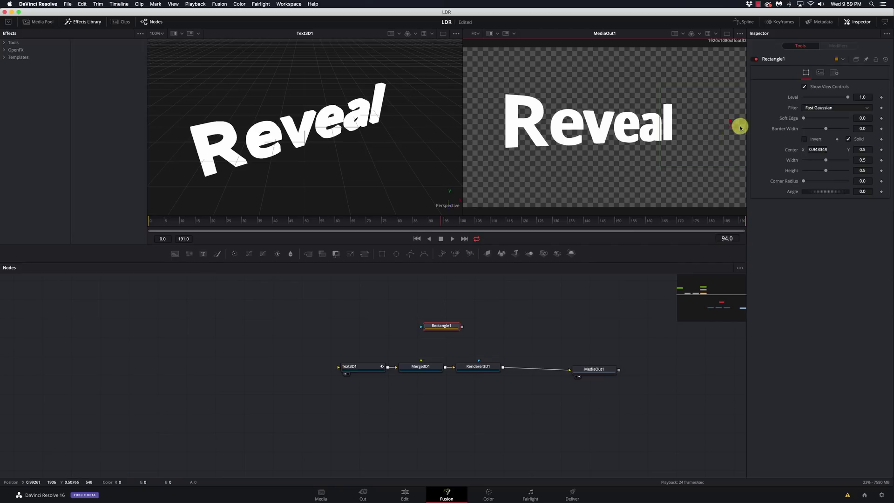
pyautogui.moveTo(737, 127); pyautogui.dragTo(762, 128)
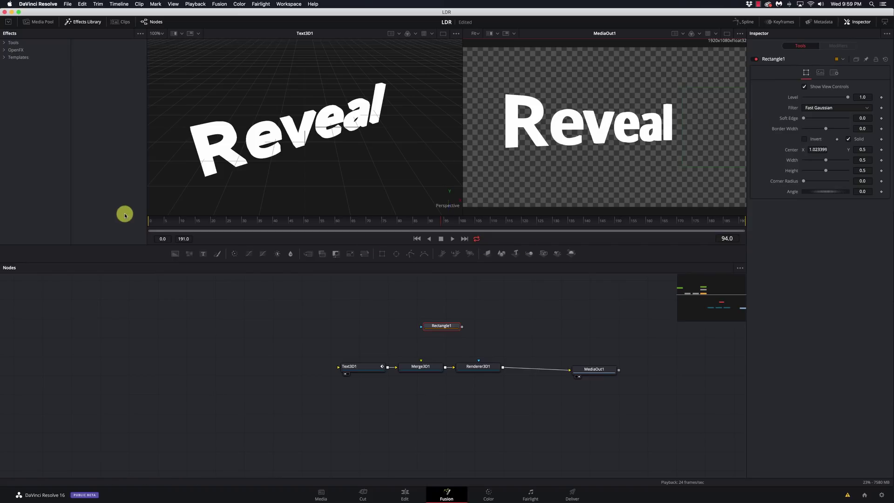
# Mask Renderer3D1 with the inverted Rectangle1 and play the animation from frame 0
pyautogui.click(150, 223)
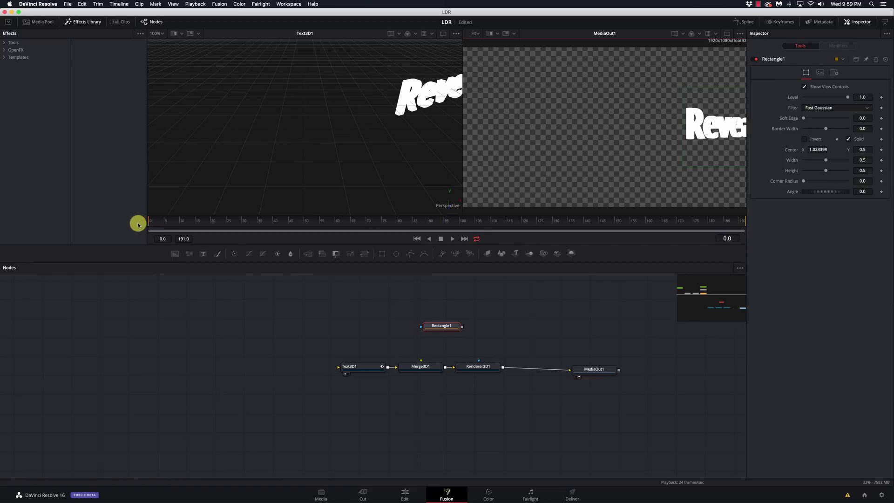
pyautogui.click(463, 328)
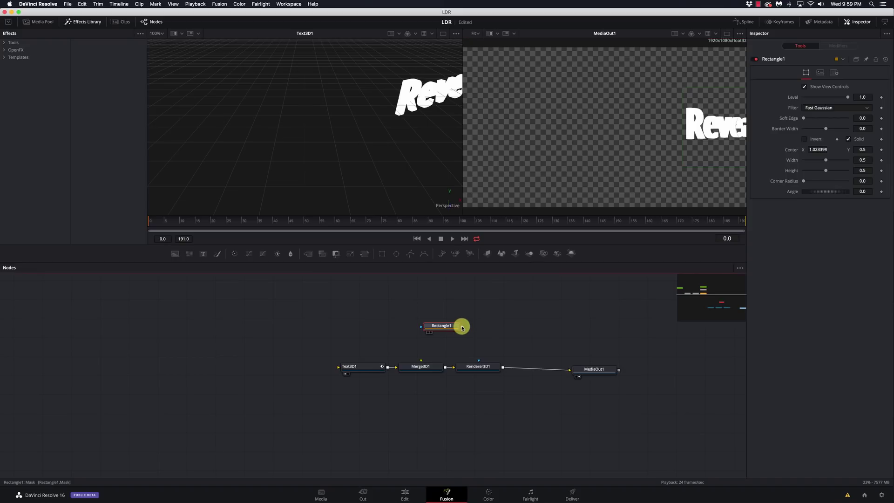
pyautogui.moveTo(462, 328); pyautogui.dragTo(477, 367)
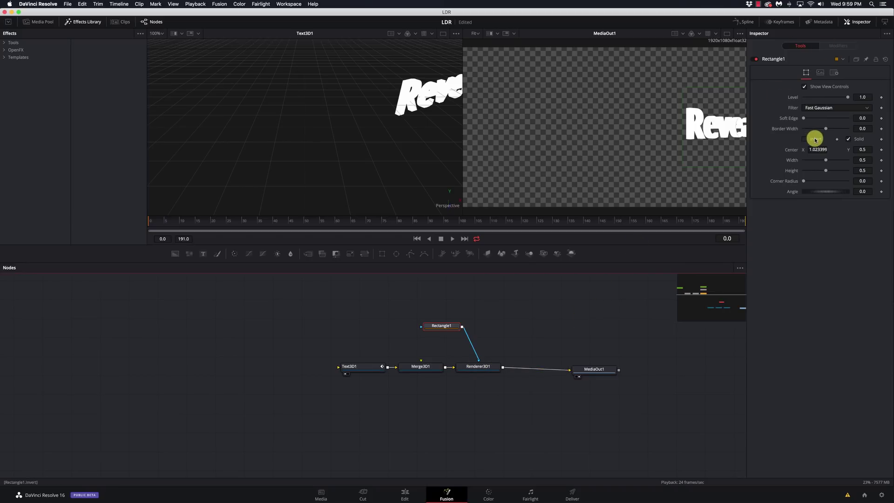
pyautogui.click(805, 140)
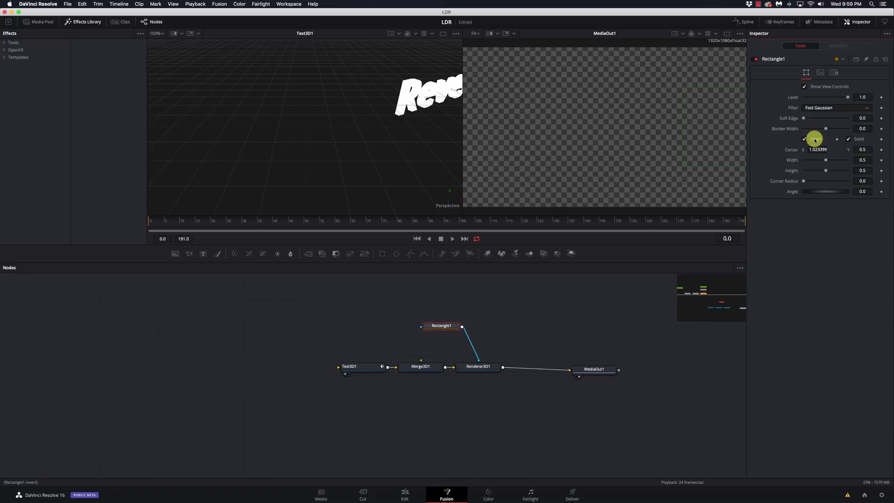
pyautogui.click(452, 239)
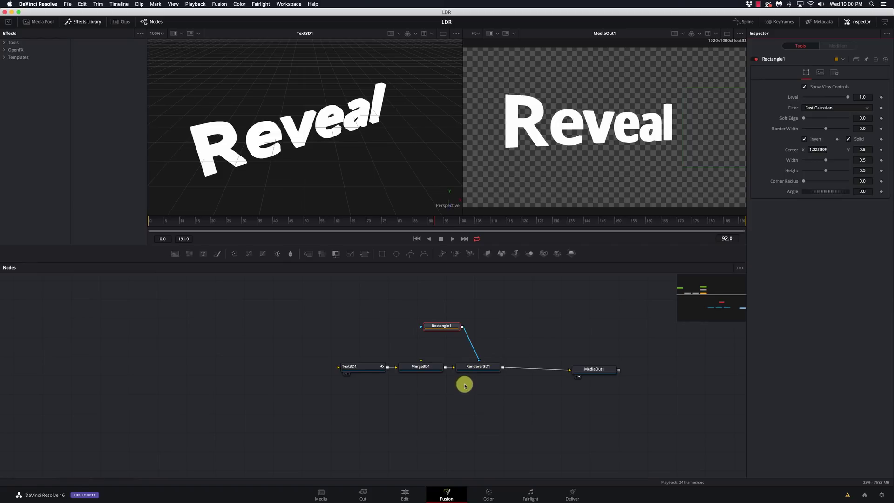
# Add a Shape3D node and connect its output to Merge3D1
pyautogui.click(445, 405)
pyautogui.hotkey('shift', 'space')
pyautogui.write('shape')
pyautogui.press('Return')
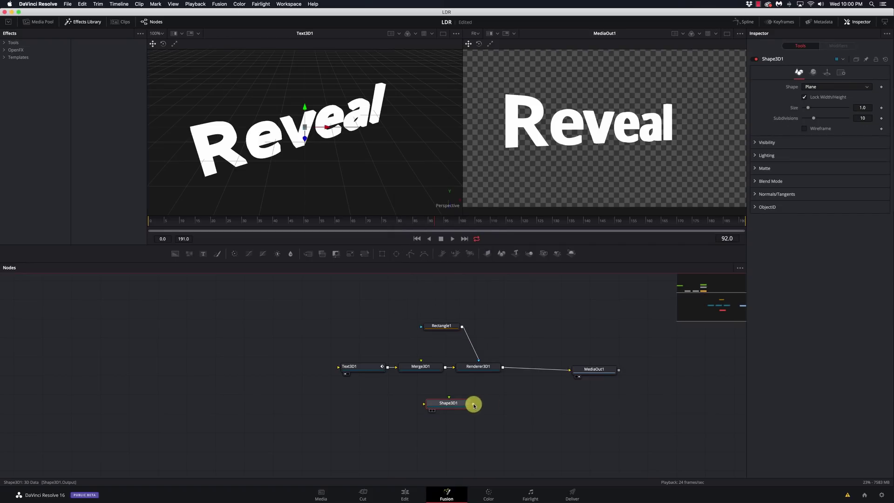
pyautogui.moveTo(465, 403); pyautogui.dragTo(427, 368)
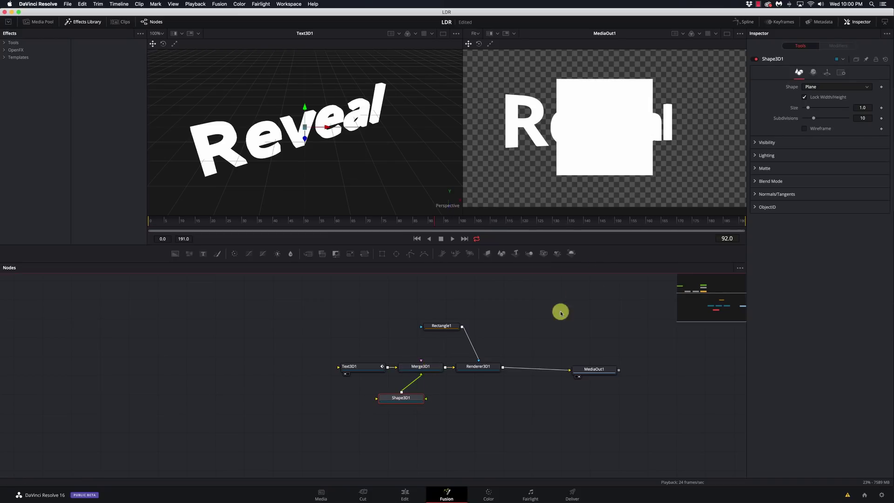
# Change the Shape3D1 plane to a sphere with a radius of 0.39
pyautogui.click(814, 87)
pyautogui.click(819, 112)
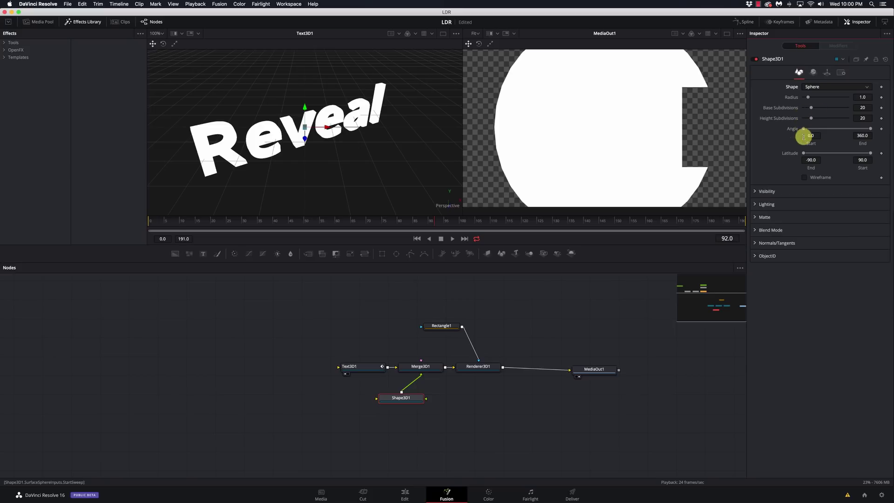
pyautogui.moveTo(807, 97); pyautogui.dragTo(806, 98)
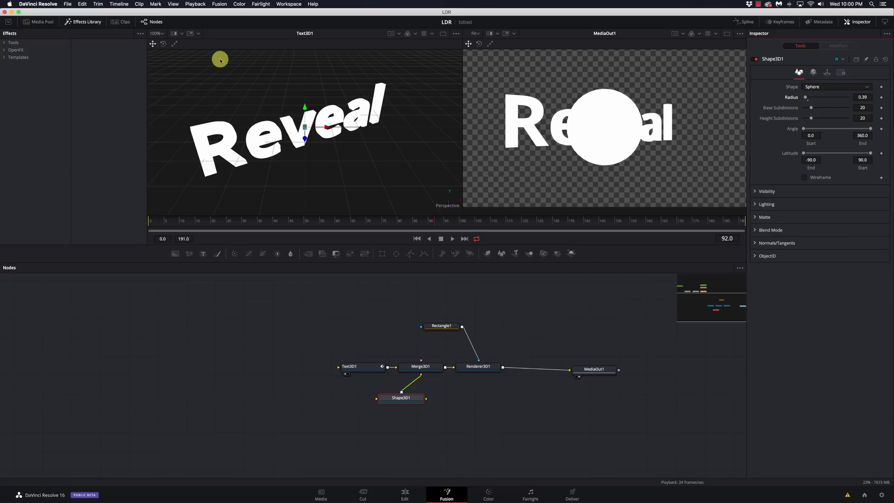
# Add the Planet shader template and connect it to Shape3D1 as the sphere's material
pyautogui.click(18, 57)
pyautogui.click(4, 57)
pyautogui.click(26, 115)
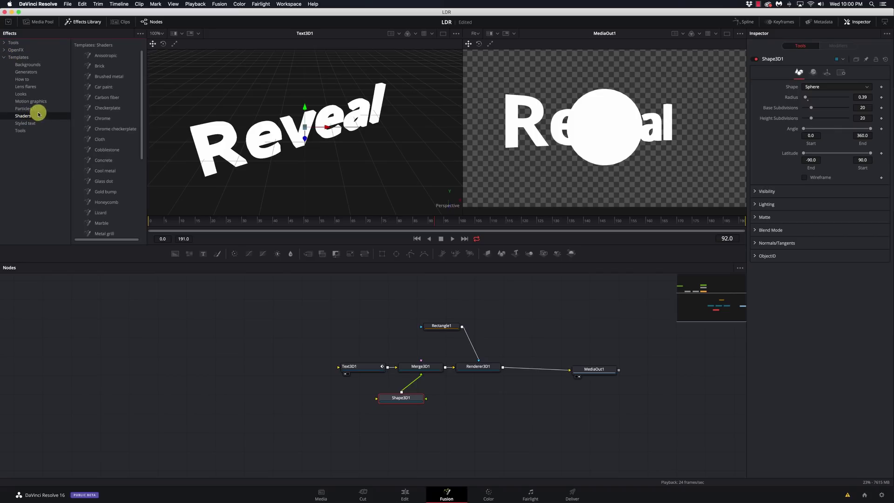
pyautogui.scroll(-5, 118, 142)
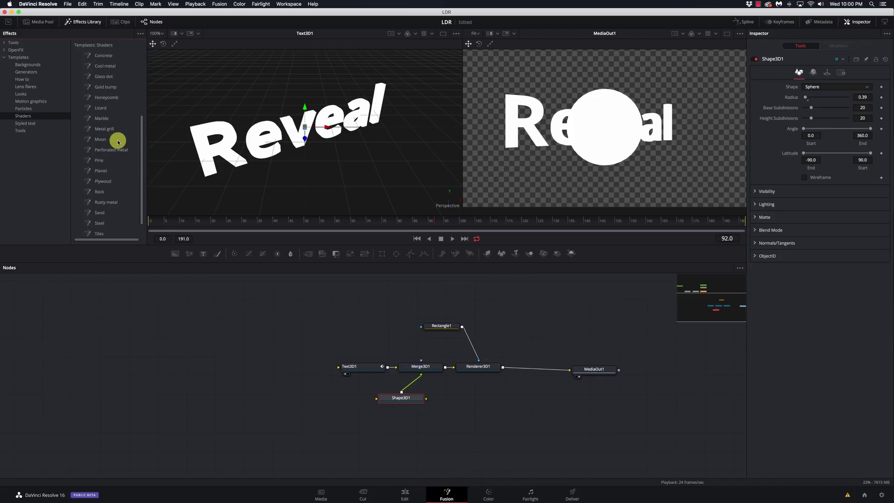
pyautogui.click(230, 365)
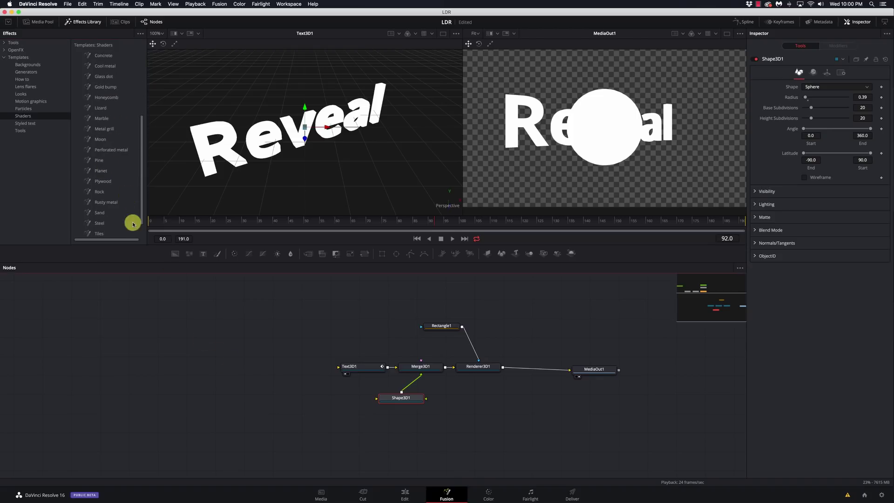
pyautogui.moveTo(101, 170); pyautogui.dragTo(385, 399)
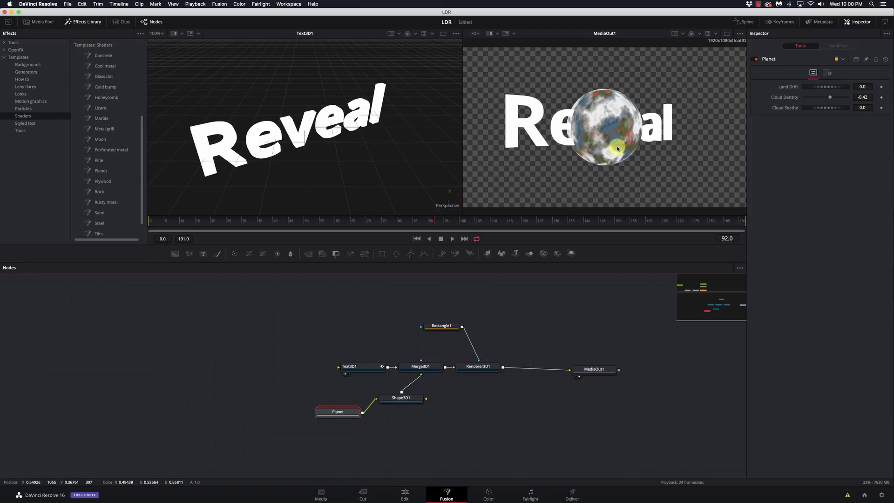
# Show Merge3D1 in the first viewer and move the Shape3D1 sphere along X to the end of the word Reveal
pyautogui.click(422, 367)
pyautogui.press('1')
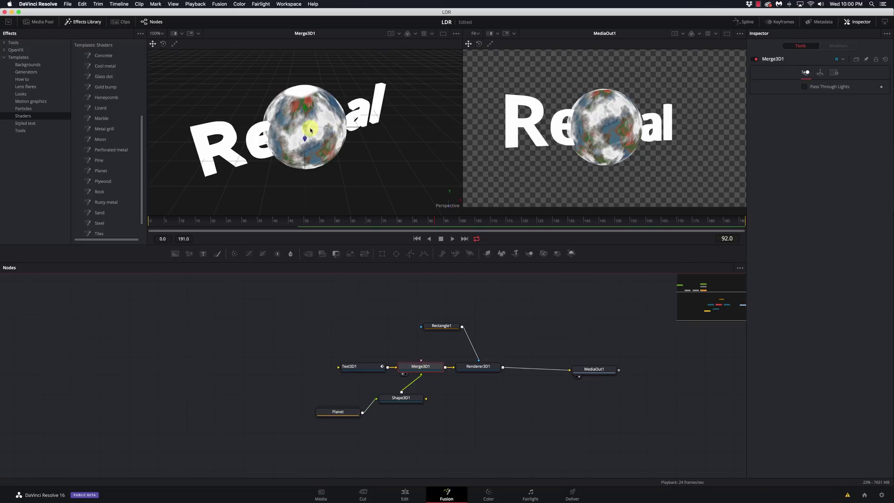
pyautogui.moveTo(326, 130); pyautogui.dragTo(348, 139)
pyautogui.hotkey('ctrl', 'z')
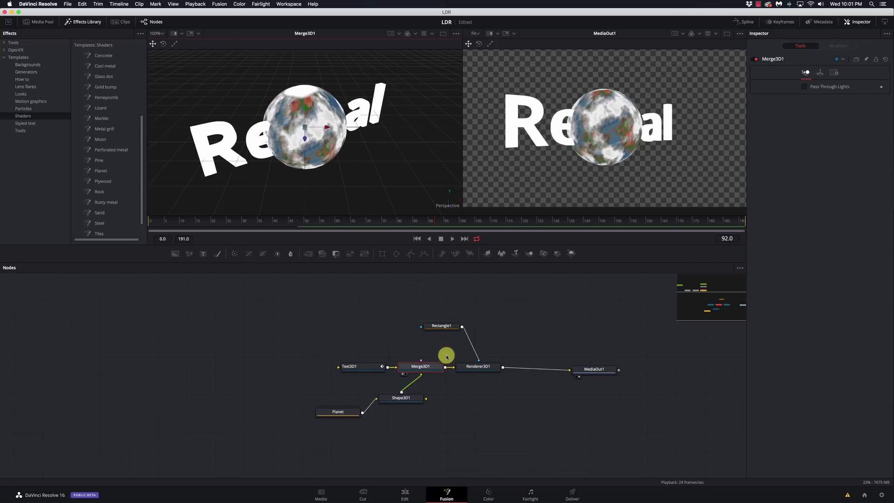
pyautogui.click(399, 399)
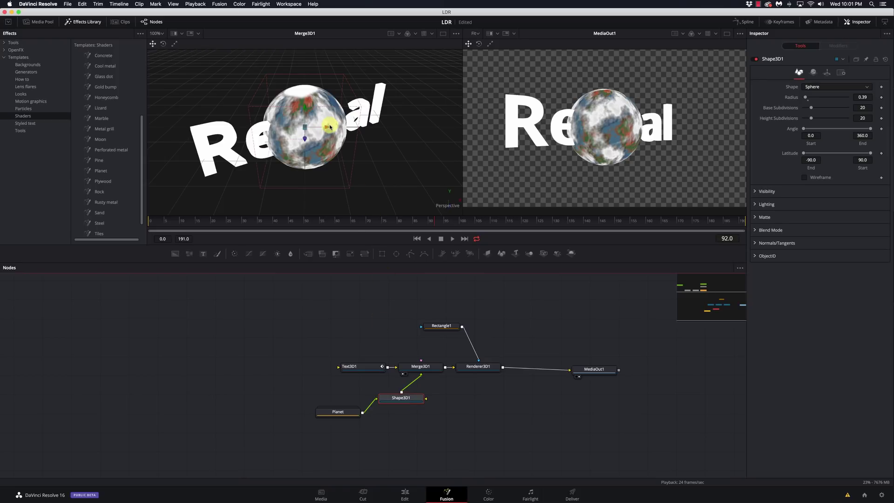
pyautogui.moveTo(327, 127); pyautogui.dragTo(406, 135)
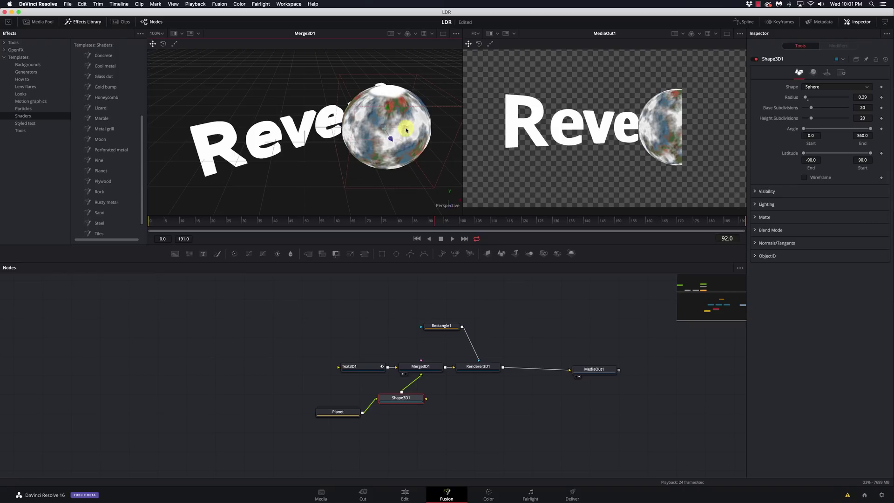
pyautogui.moveTo(406, 128); pyautogui.dragTo(436, 130)
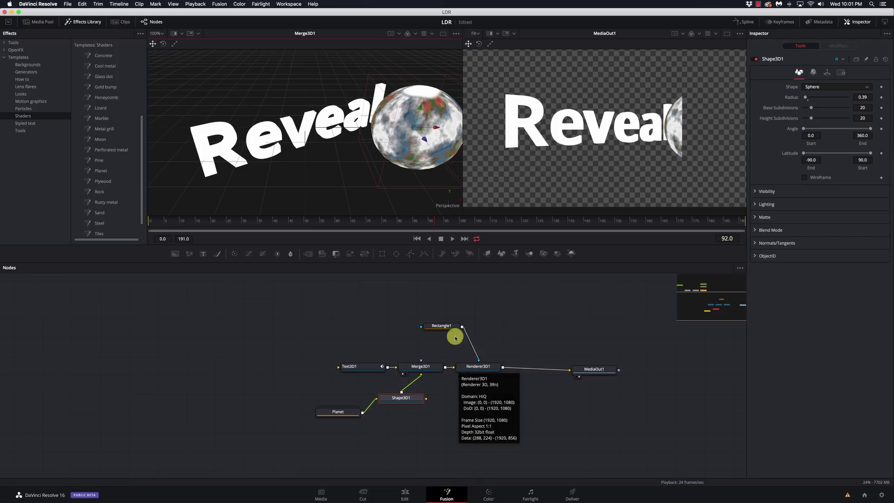
# Place Rectangle1 directly above Renderer3D1 and disconnect Shape3D1 from Merge3D1, lining it up beside the Planet node
pyautogui.moveTo(447, 326); pyautogui.dragTo(485, 346)
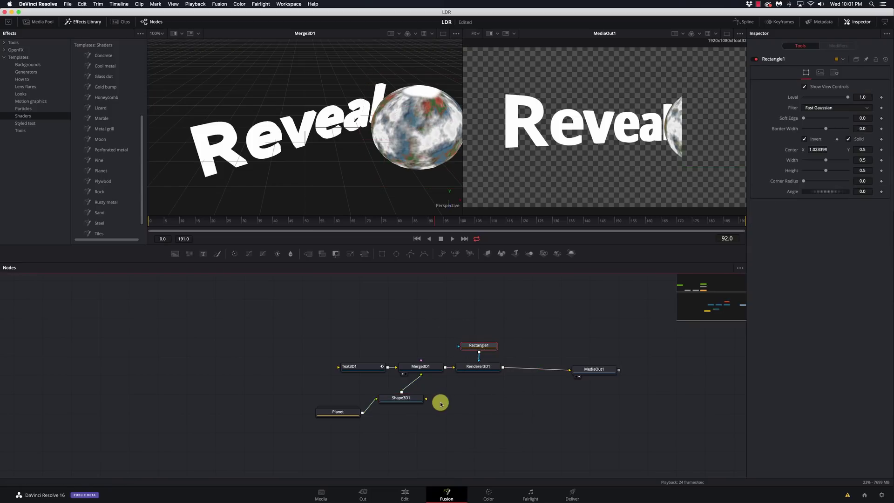
pyautogui.moveTo(401, 397); pyautogui.dragTo(418, 415)
pyautogui.moveTo(422, 381); pyautogui.dragTo(448, 418)
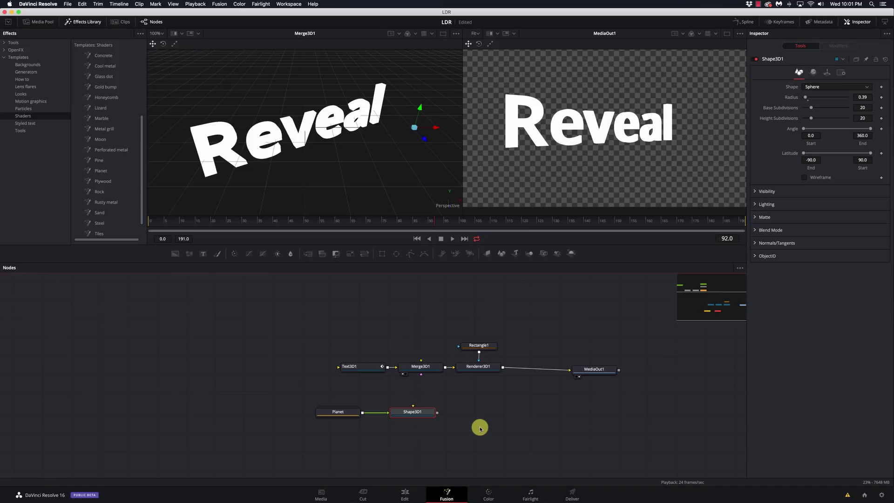
# Add a separate Renderer 3D node after Shape3D1
pyautogui.hotkey('shift', 'space')
pyautogui.write('rend')
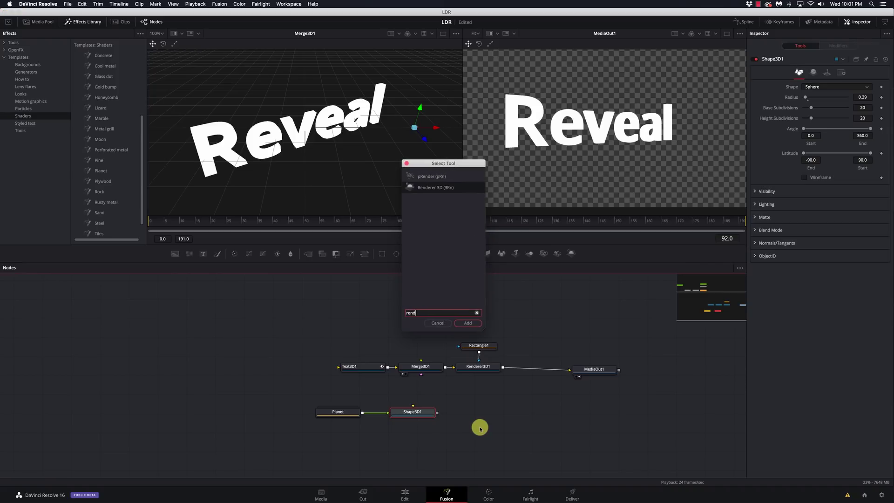
pyautogui.press('Return')
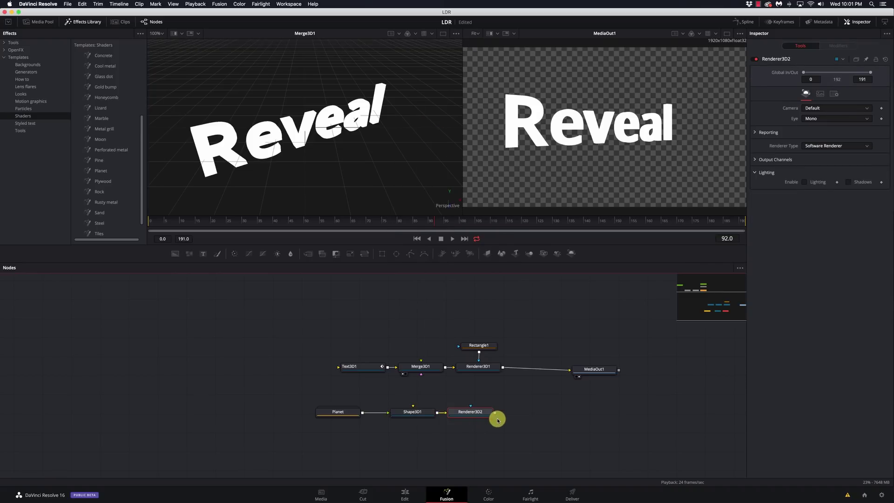
# Add a Merge node after Renderer3D2 and insert it between Renderer3D1 and MediaOut1 to combine the text and planet renders
pyautogui.hotkey('shift', 'space')
pyautogui.write('mer')
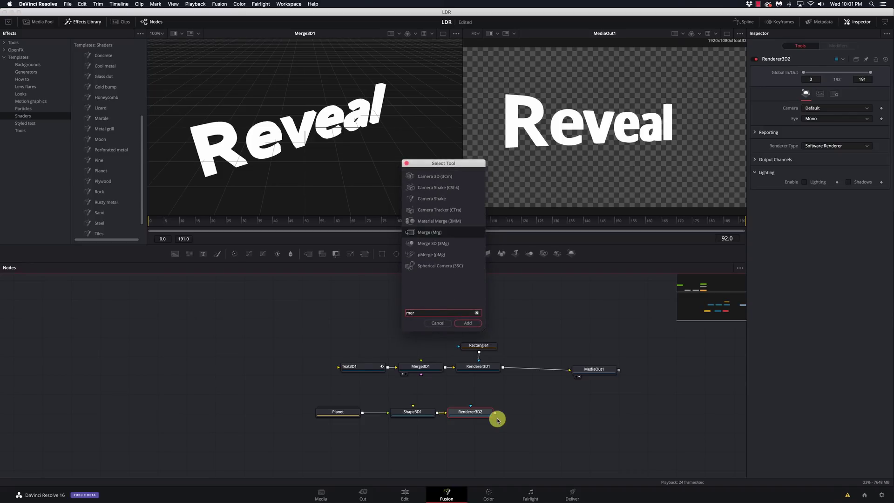
pyautogui.press('Return')
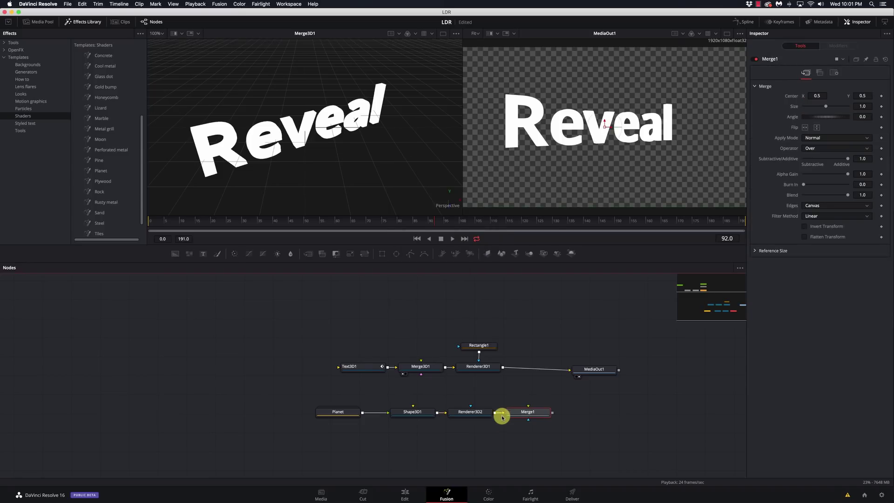
pyautogui.moveTo(515, 411); pyautogui.dragTo(585, 373)
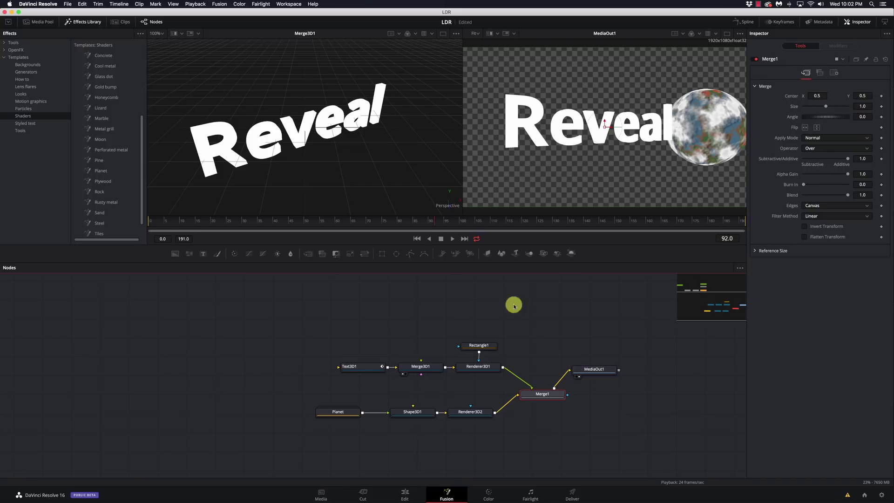
# Go to frame 33 and swap the Merge1 inputs so the planet render is the foreground over the text
pyautogui.click(253, 222)
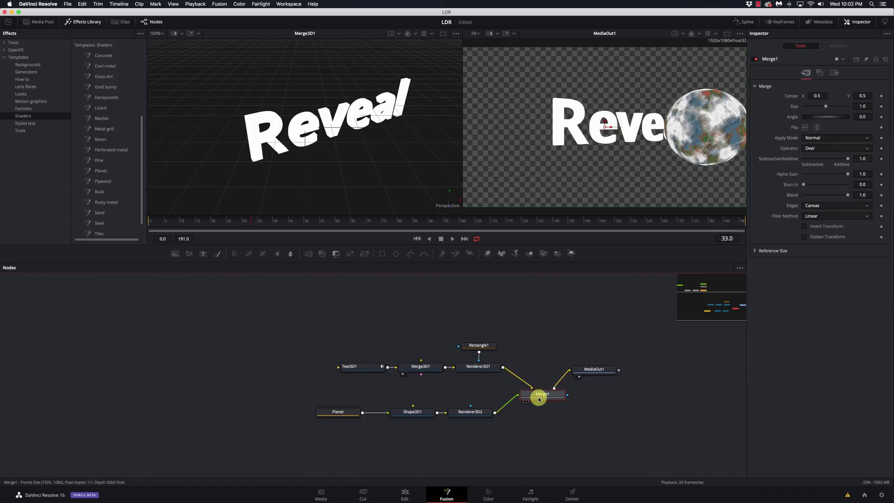
pyautogui.moveTo(539, 399)
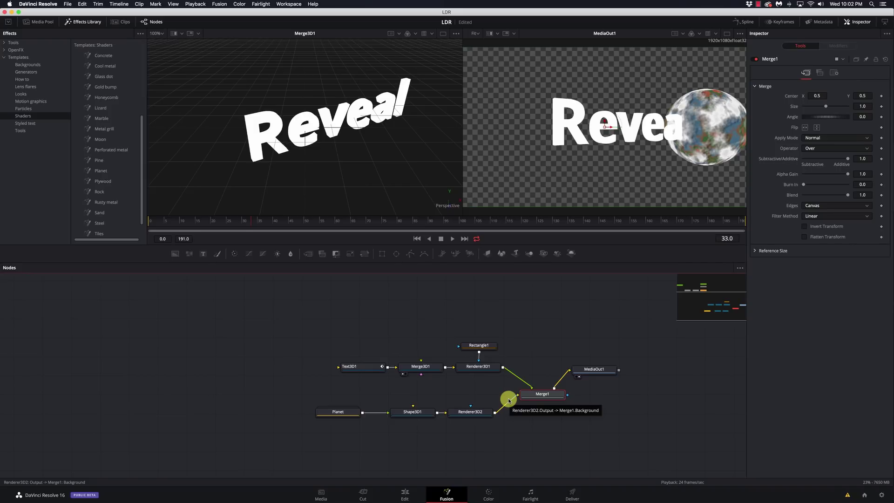
pyautogui.rightClick(542, 398)
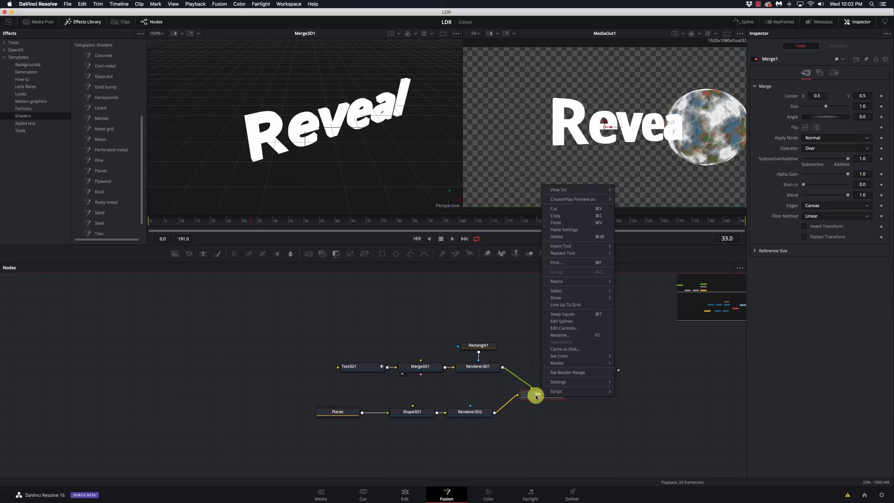
pyautogui.click(562, 314)
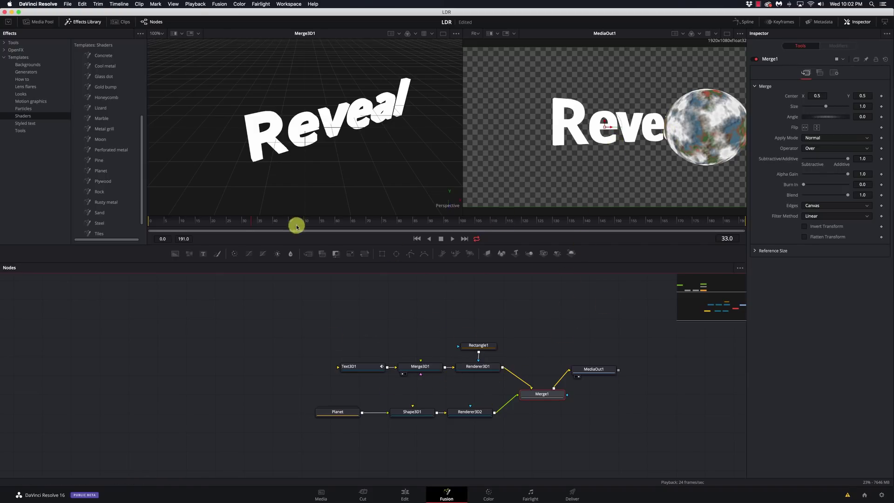
# Play the composition from frame 0 to check the text emerging from behind the planet, and stop playback
pyautogui.click(144, 219)
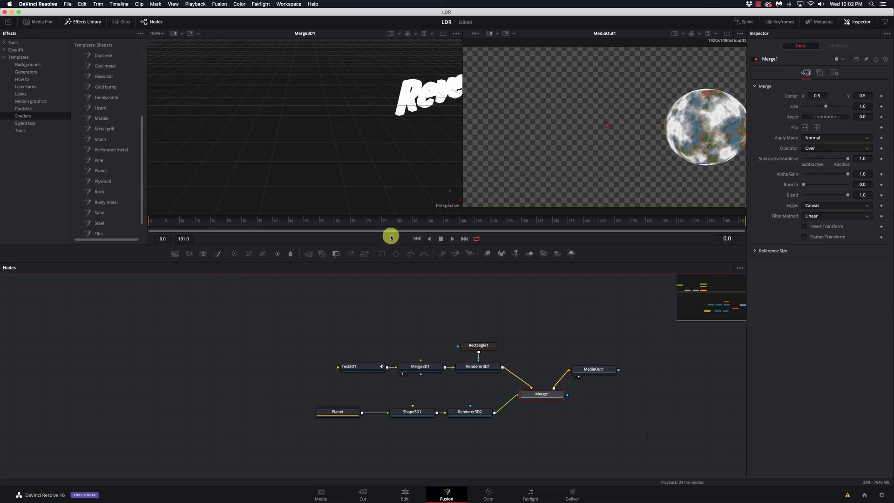
pyautogui.click(453, 238)
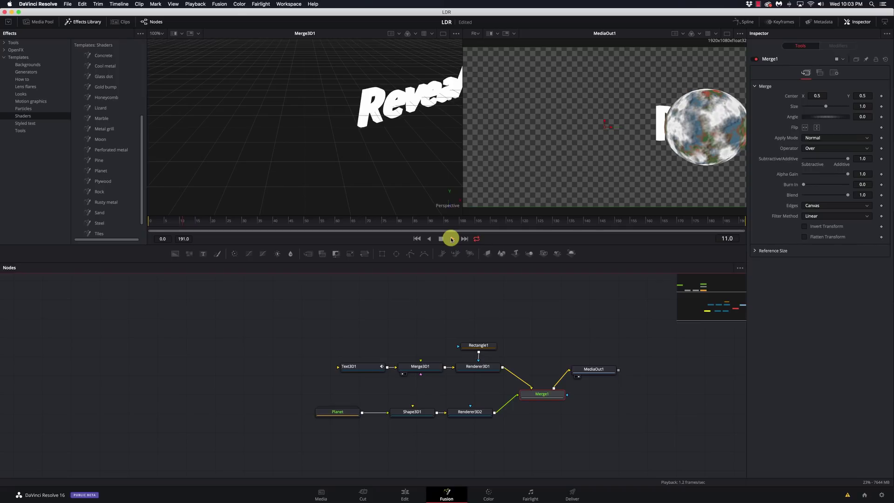
pyautogui.click(440, 239)
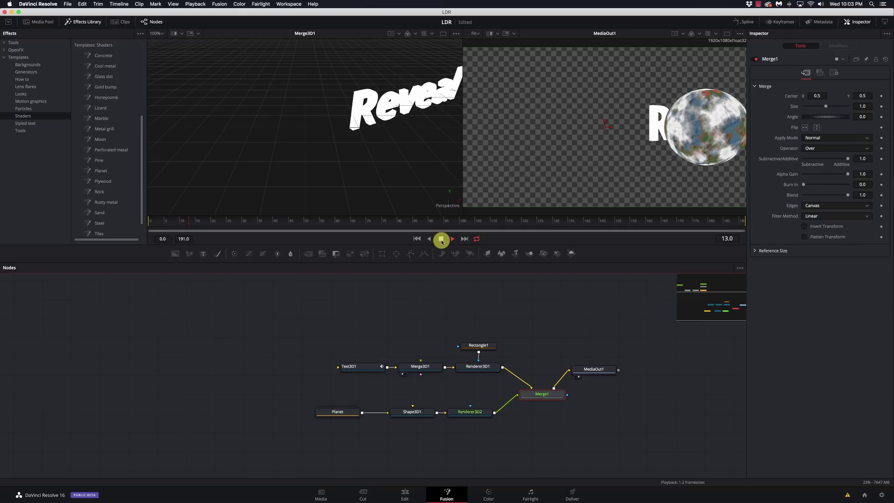
# On the Edit page, move all other Fusion compositions up to Video 3 and disable that track
pyautogui.click(404, 494)
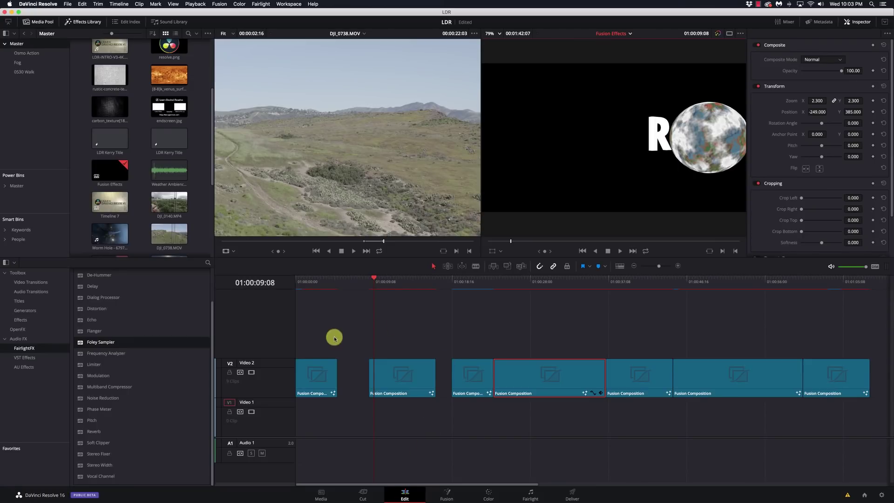
pyautogui.moveTo(829, 416); pyautogui.dragTo(464, 353)
pyautogui.moveTo(327, 368); pyautogui.dragTo(318, 340)
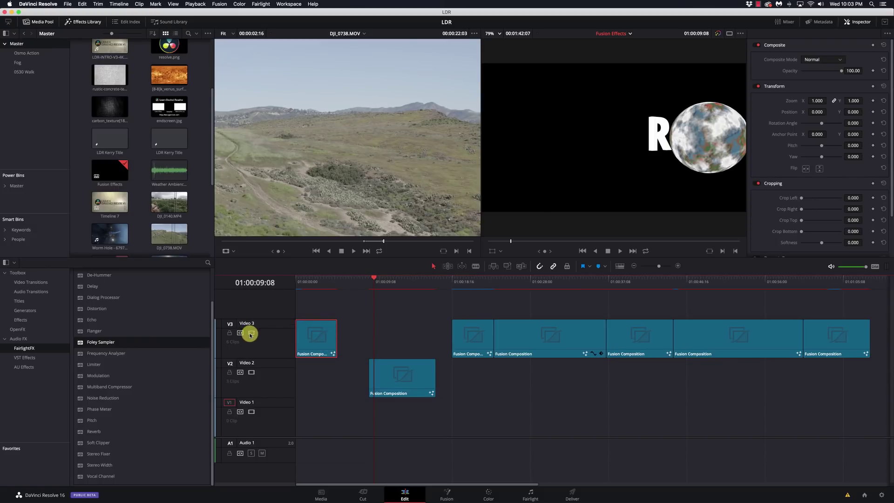
pyautogui.click(251, 333)
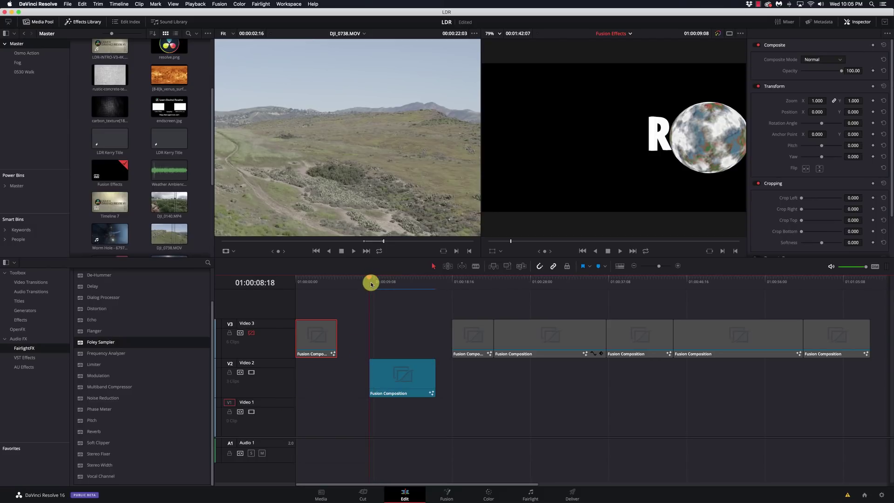
# Play the Reveal composition on Video 2 twice from near its start to review the animation
pyautogui.press('space')
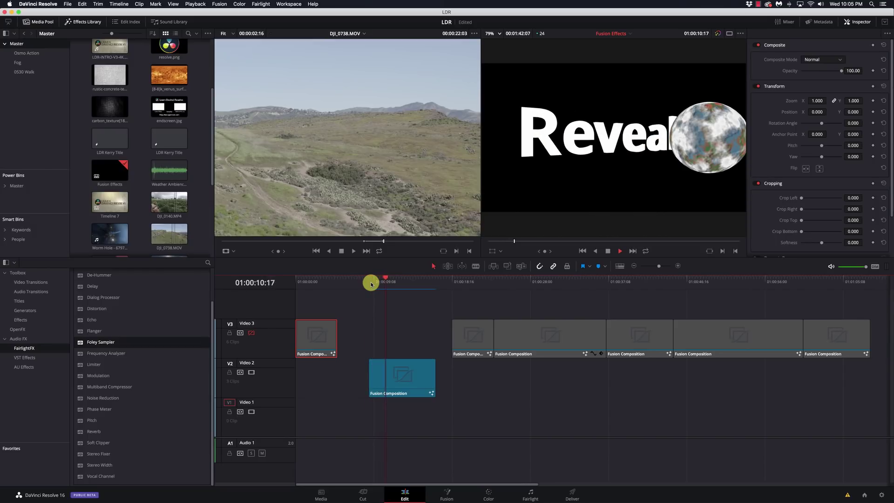
pyautogui.press('space')
pyautogui.click(371, 282)
pyautogui.press('space')
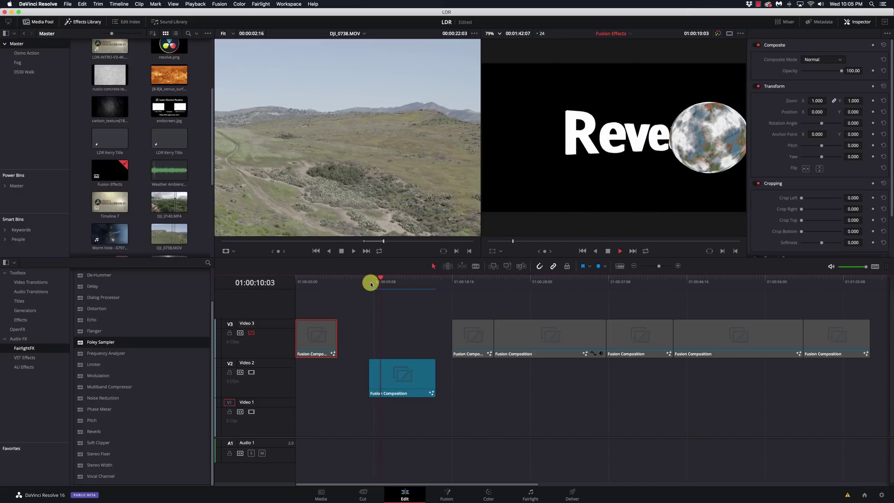
pyautogui.press('space')
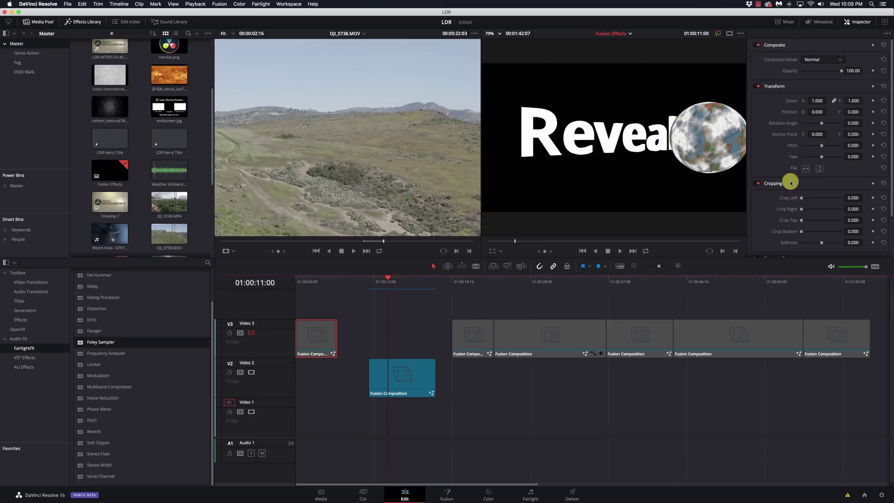
# Return to the Fusion page and delete the unneeded Merge3D1 node, leaving Text3D1 feeding Renderer3D1 directly
pyautogui.click(447, 493)
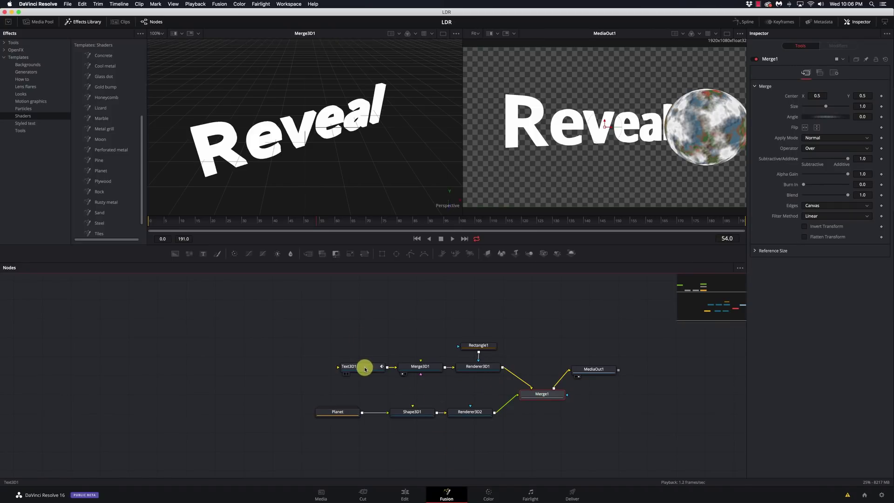
pyautogui.click(415, 368)
pyautogui.moveTo(414, 367); pyautogui.dragTo(370, 314)
pyautogui.press('Delete')
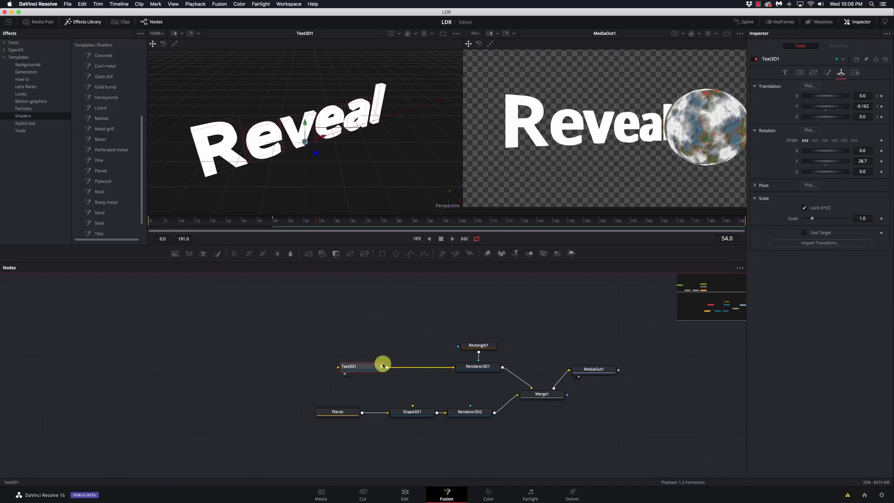
# Tidy the node graph by moving Text3D1 next to Renderer3D1 and lining up MediaOut1 with Merge1
pyautogui.moveTo(373, 370); pyautogui.dragTo(421, 371)
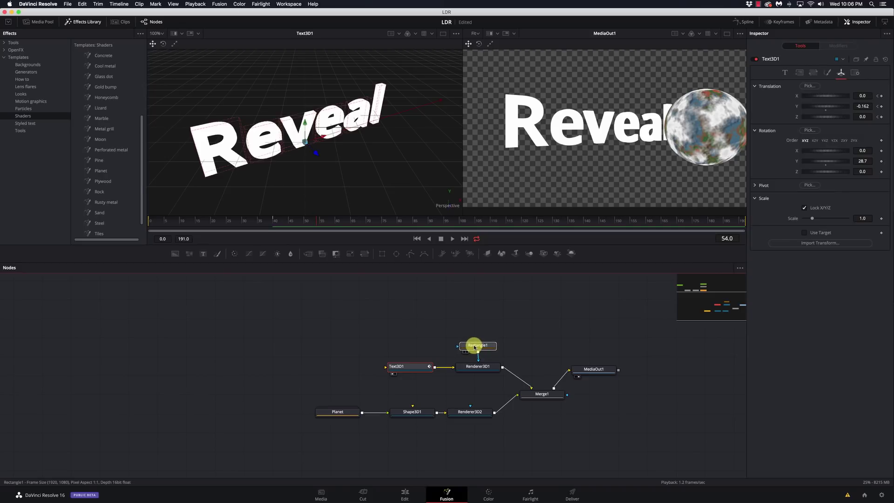
pyautogui.click(474, 347)
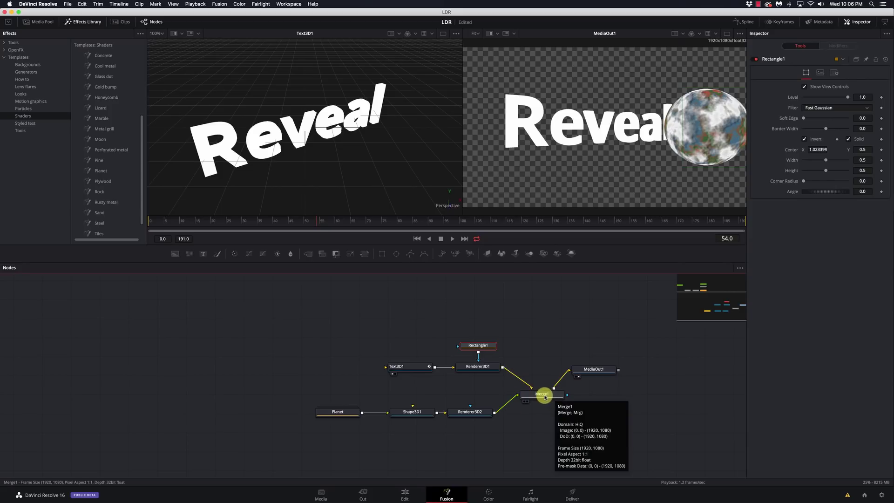
pyautogui.click(542, 396)
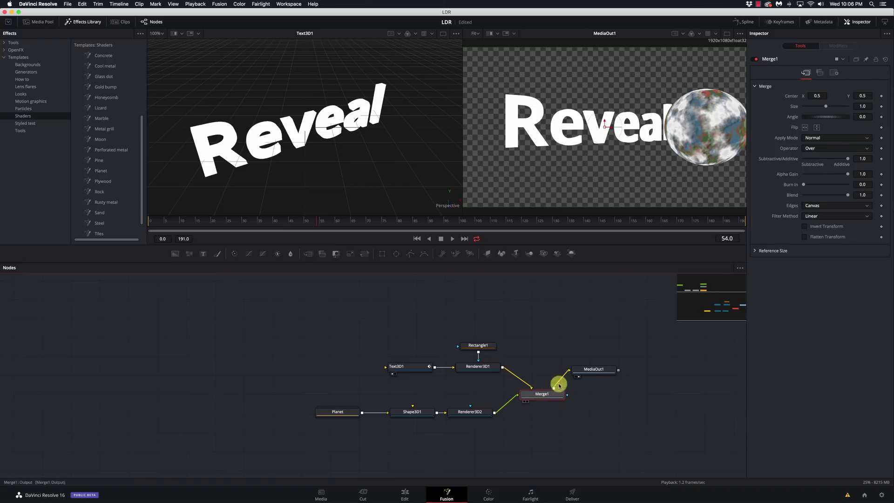
pyautogui.moveTo(590, 371); pyautogui.dragTo(608, 401)
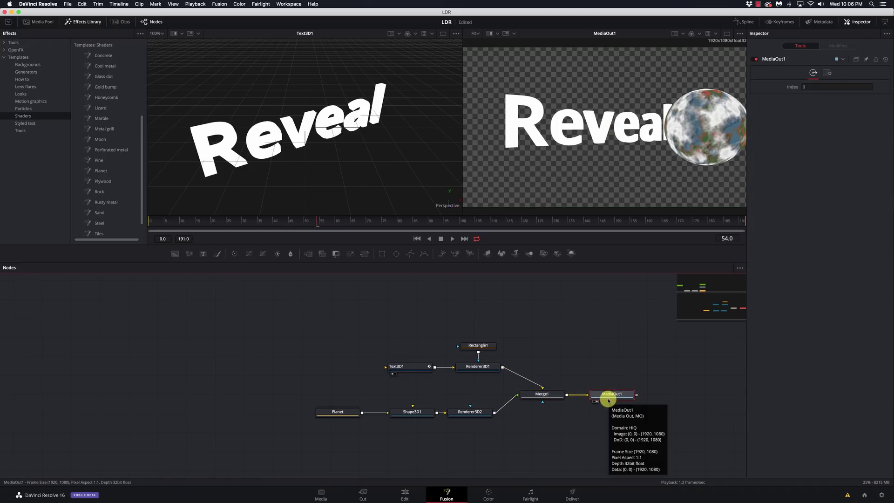